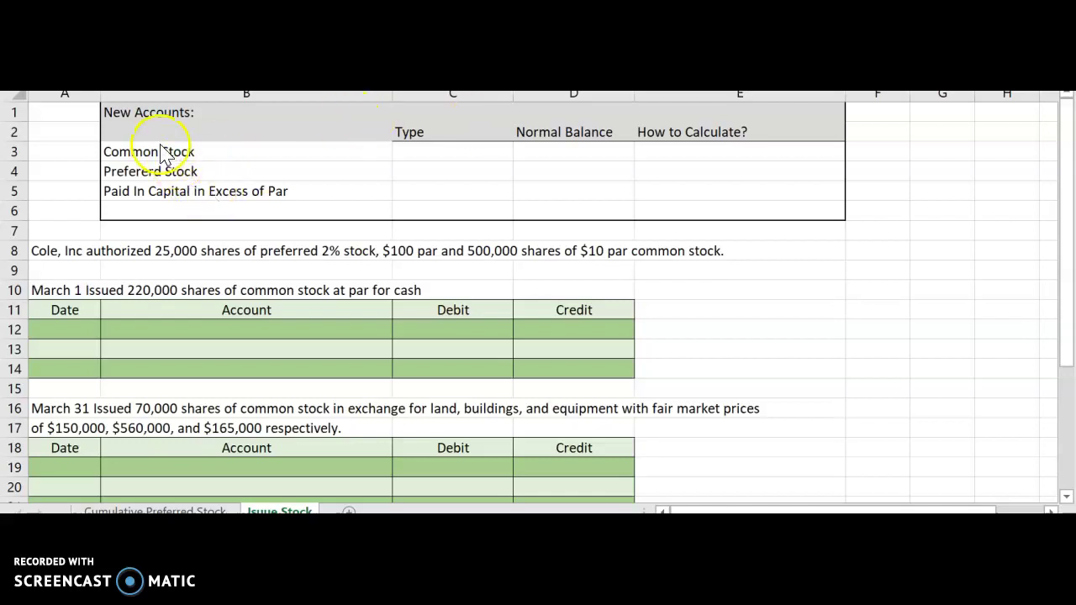
# Step: Classify Common Stock as Capital with a Credit normal balance, then enter the 3/1 entry date
pyautogui.click(422, 156)
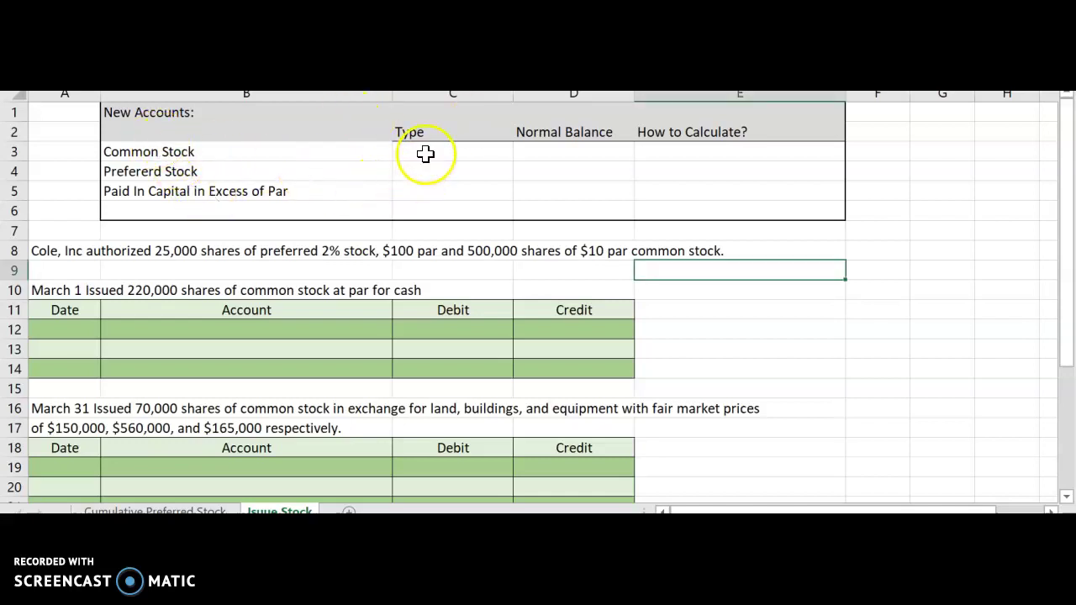
pyautogui.click(425, 152)
pyautogui.write('Capital')
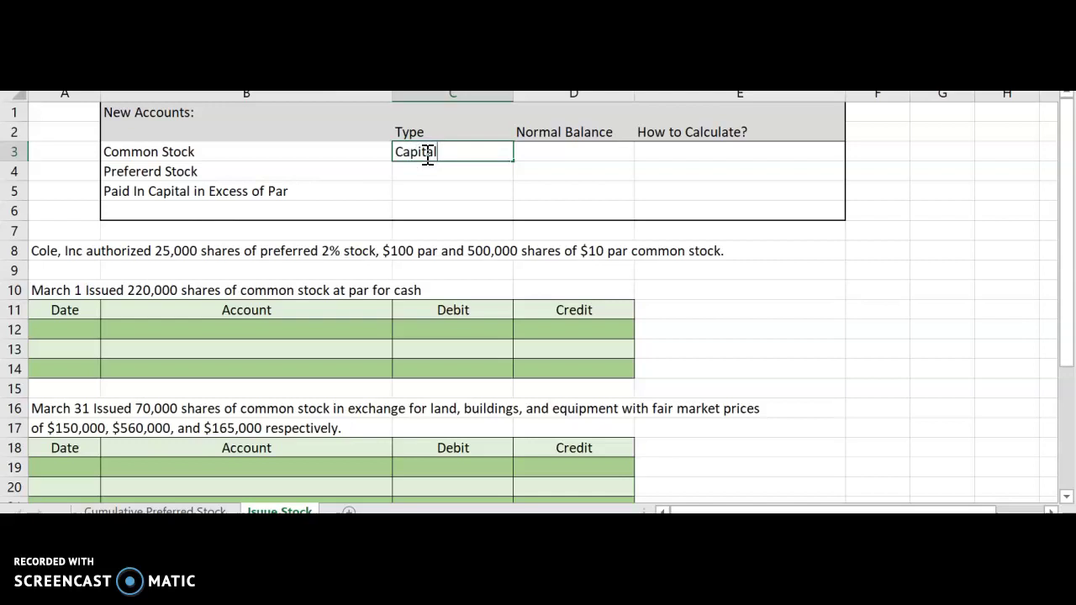
pyautogui.press('Tab')
pyautogui.write('Credit')
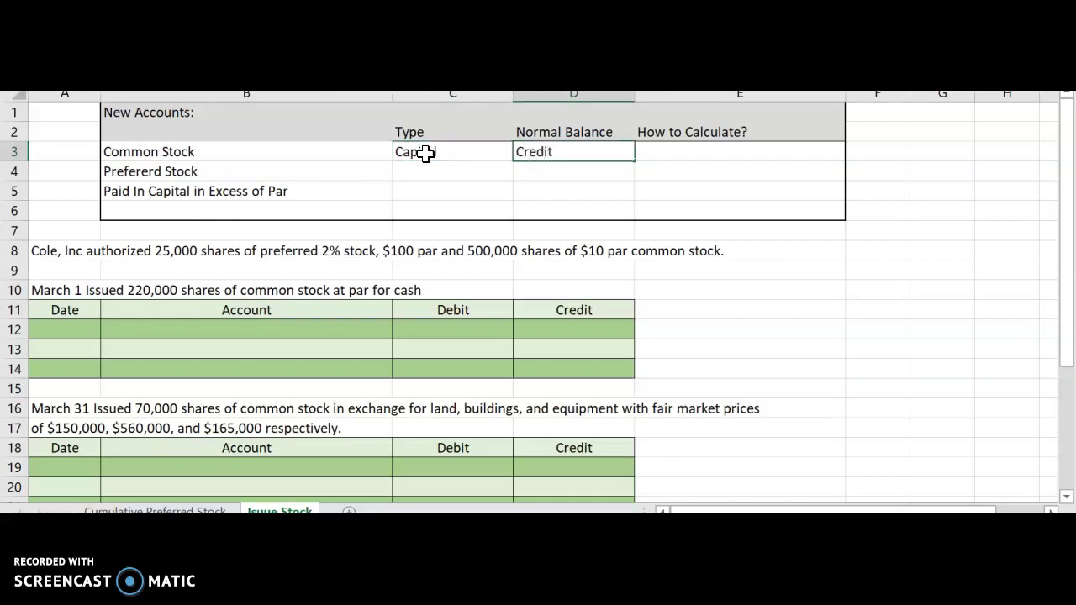
pyautogui.press('Tab')
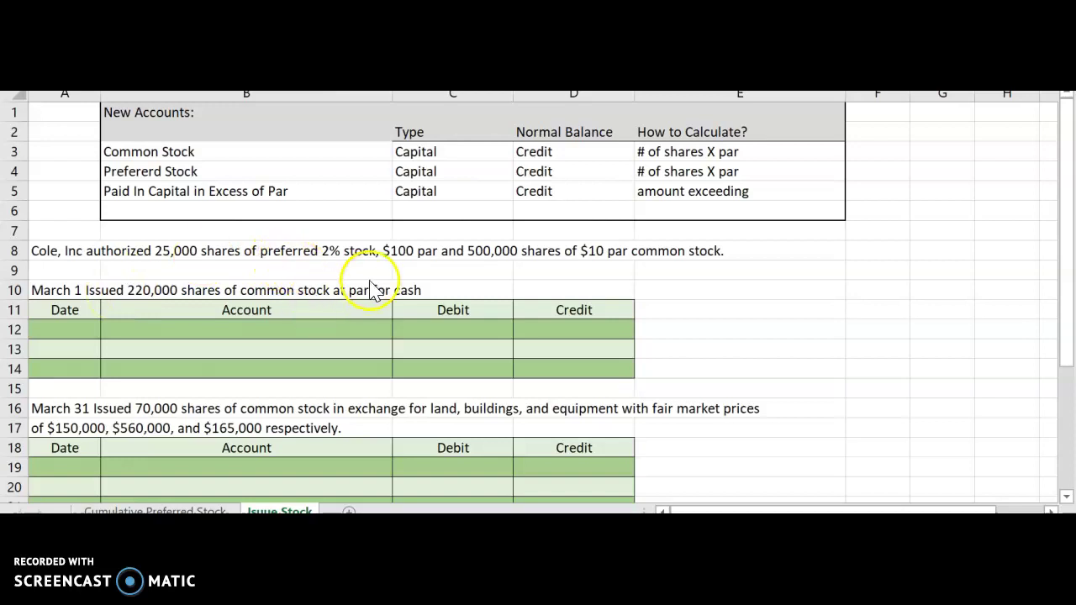
pyautogui.write('3/1')
pyautogui.press('Return')
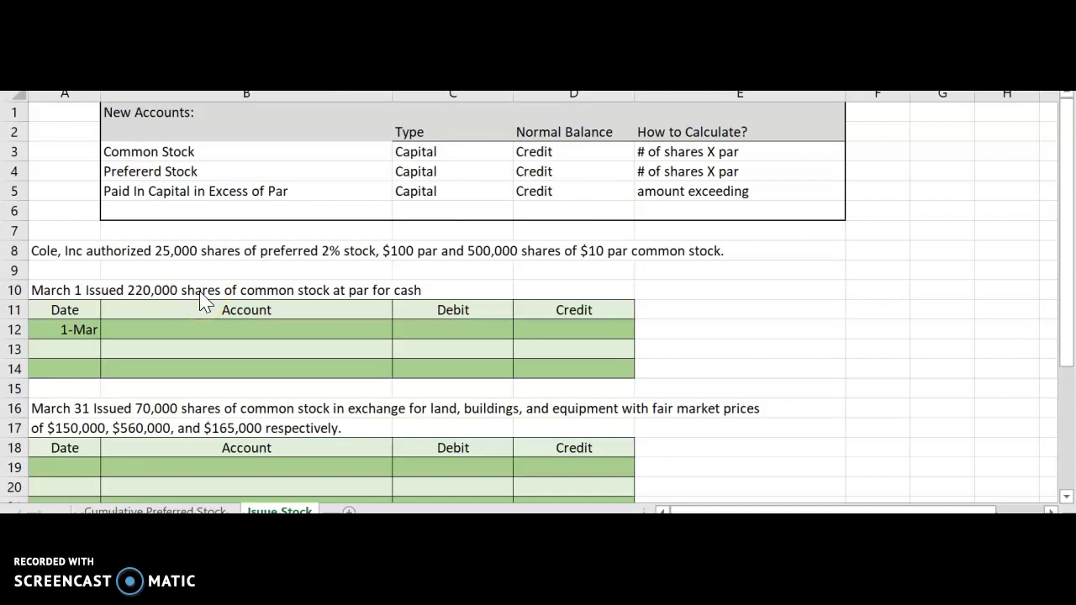
# Step: Enter Cash as the debited account for the March 1 entry
pyautogui.click(182, 329)
pyautogui.doubleClick(182, 329)
pyautogui.write('c')
pyautogui.press('BackSpace')
pyautogui.write('CAS')
pyautogui.press('BackSpace')
pyautogui.press('BackSpace')
pyautogui.write('ash')
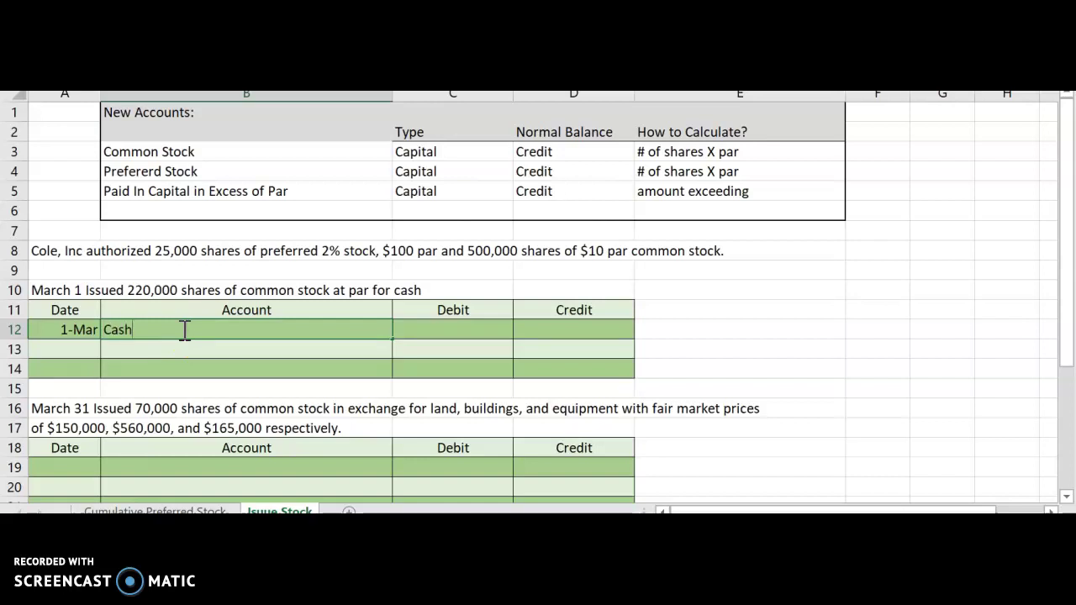
pyautogui.click(286, 336)
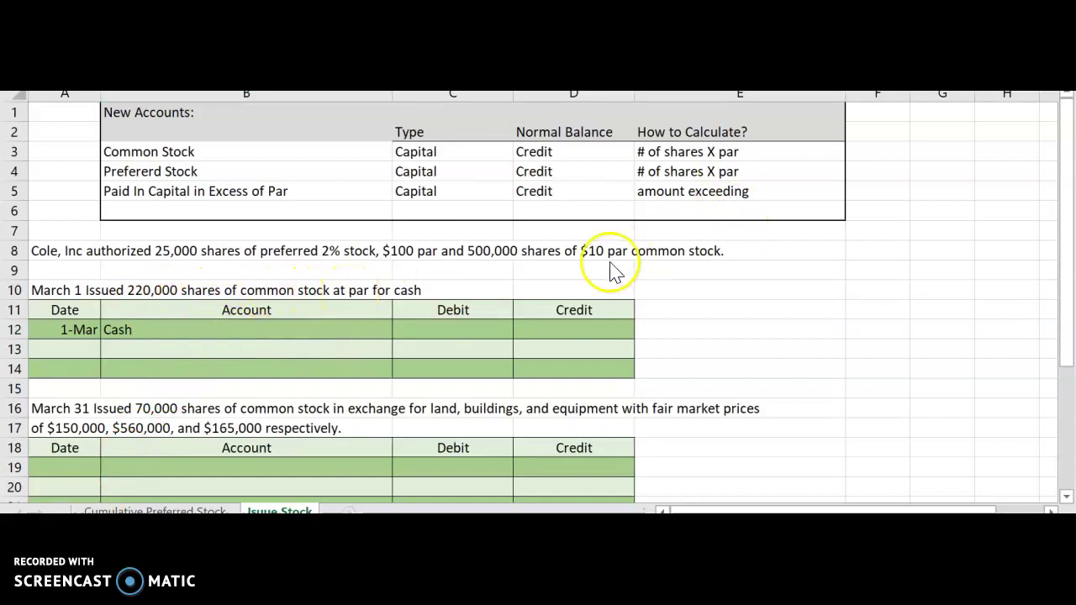
# Step: Debit Cash with the formula =220000*10, giving 2200000
pyautogui.press('Left')
pyautogui.click(443, 335)
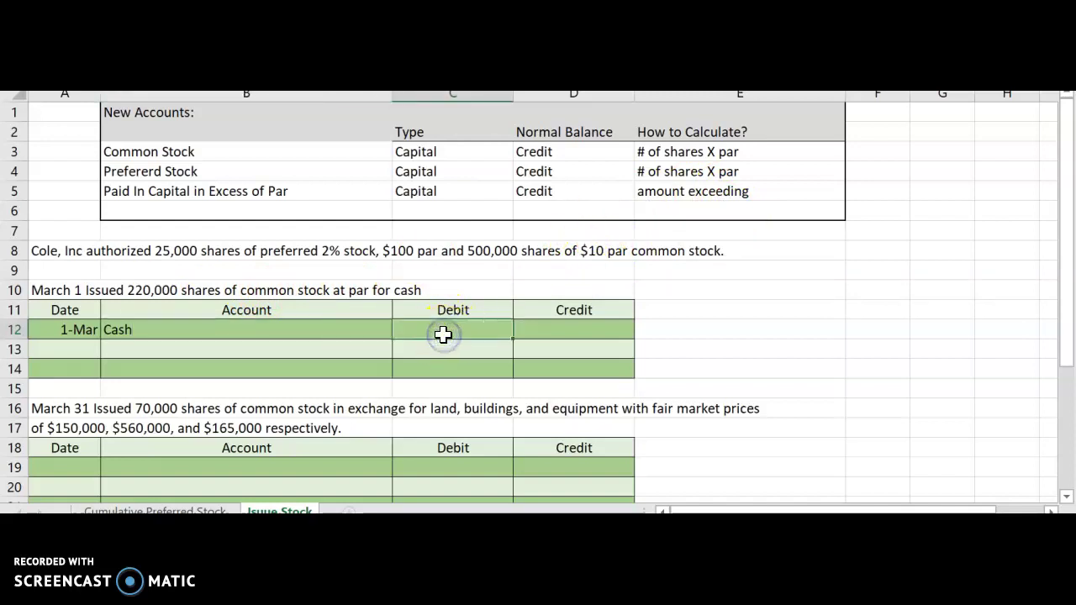
pyautogui.write('=220000x')
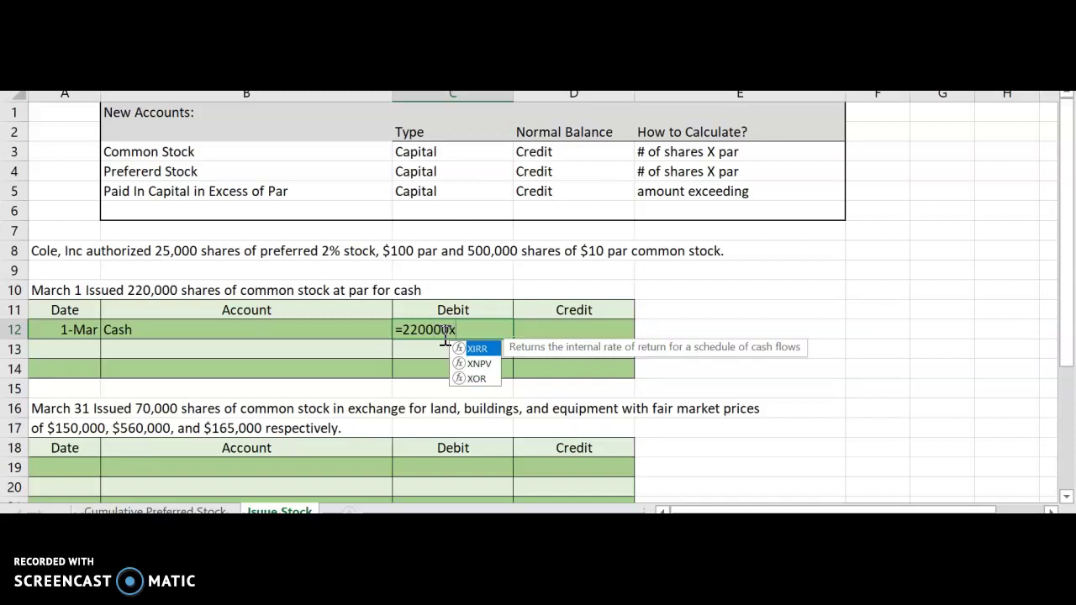
pyautogui.press('BackSpace')
pyautogui.write('*')
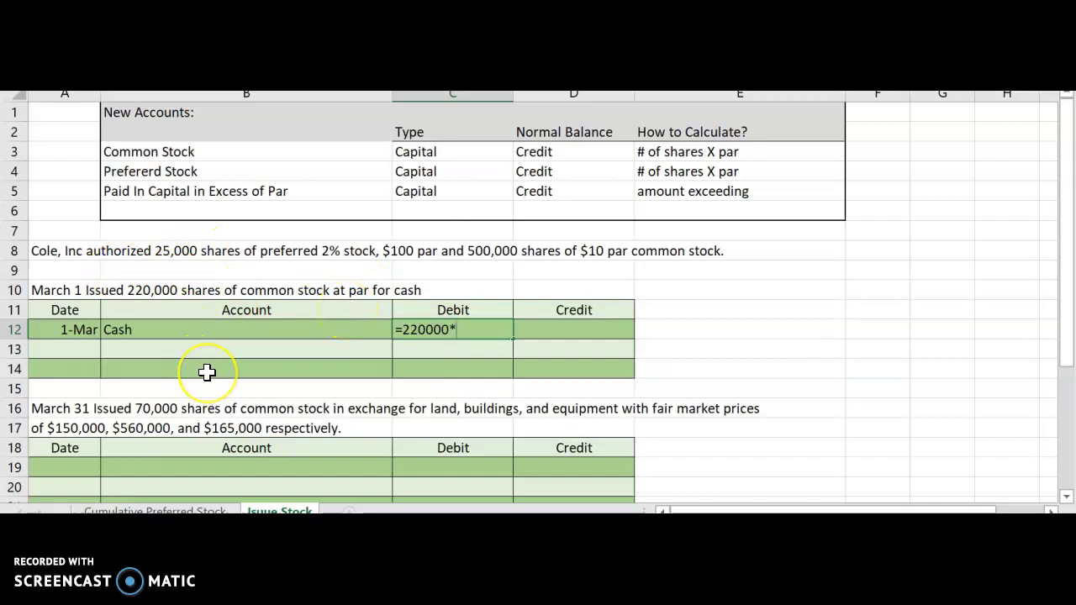
pyautogui.write('10')
pyautogui.press('Return')
pyautogui.click(490, 331)
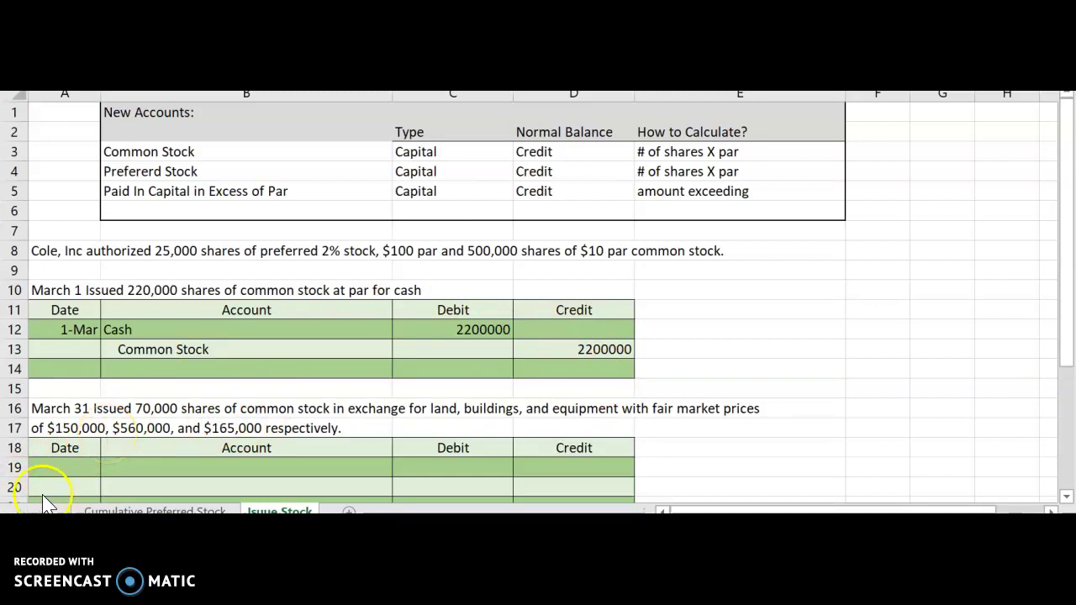
# Step: Scroll down to the area for the March 31 entry
pyautogui.scroll(-2, 120, 348)
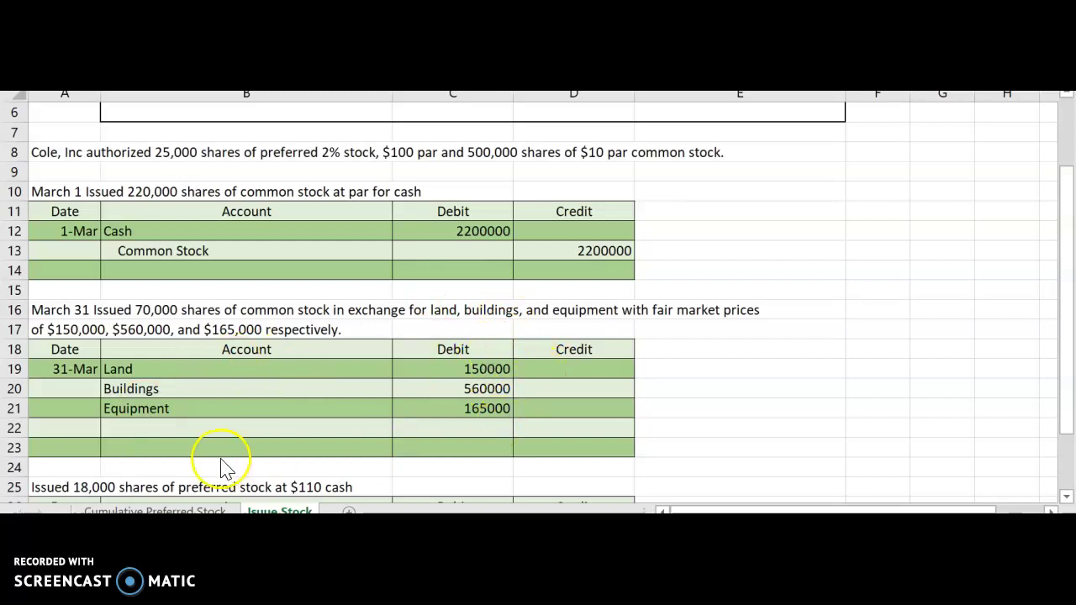
# Step: Paste Common Stock as the credited account and credit it 700000 (70,000 shares × $10 par)
pyautogui.write('Common Stock')
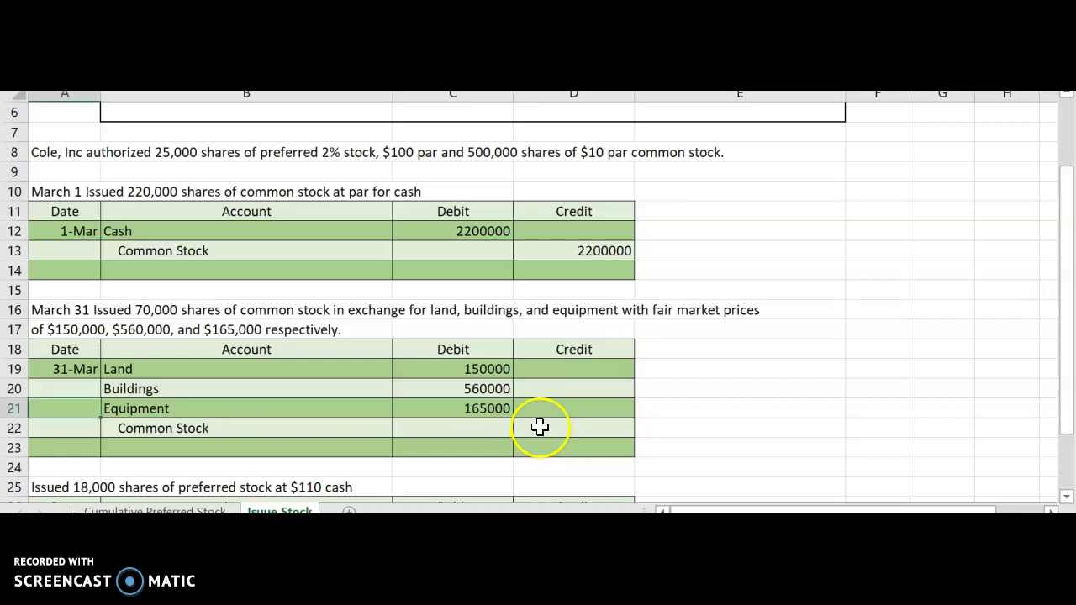
pyautogui.doubleClick(540, 428)
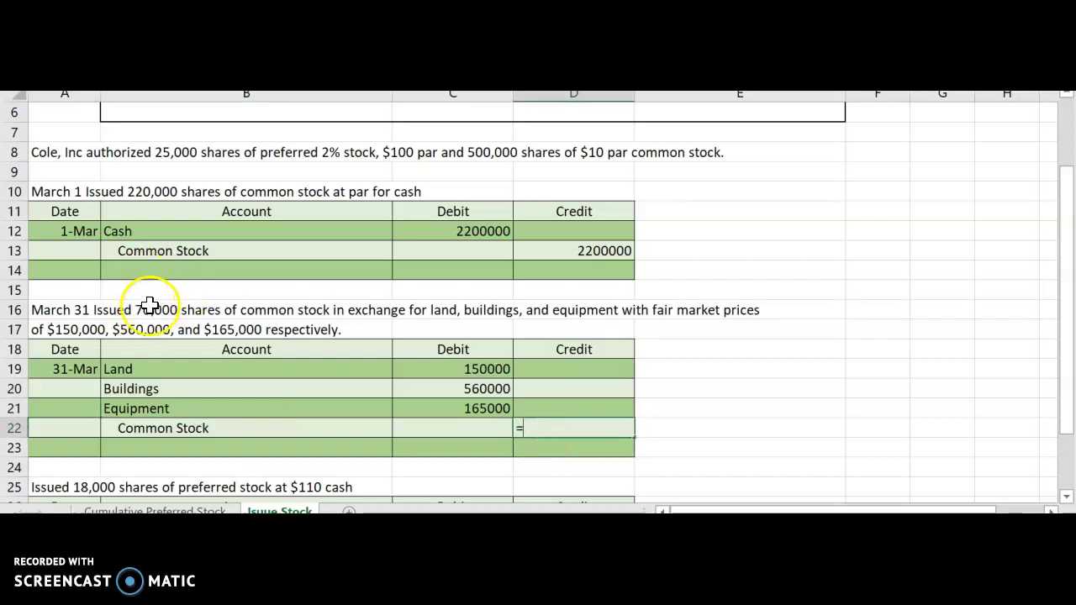
pyautogui.write('70000*')
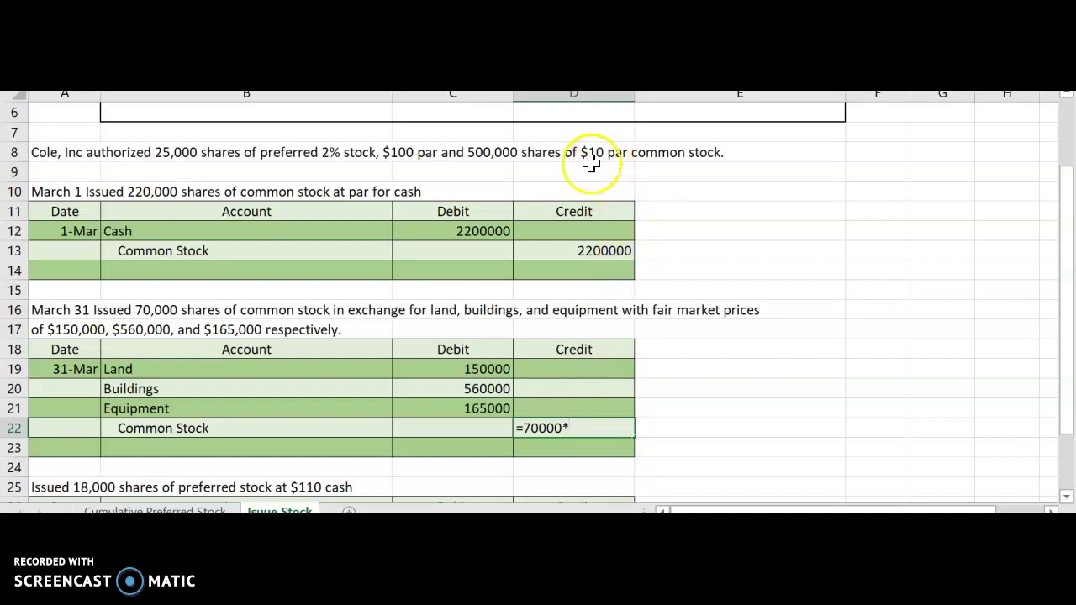
pyautogui.write('10')
pyautogui.press('Return')
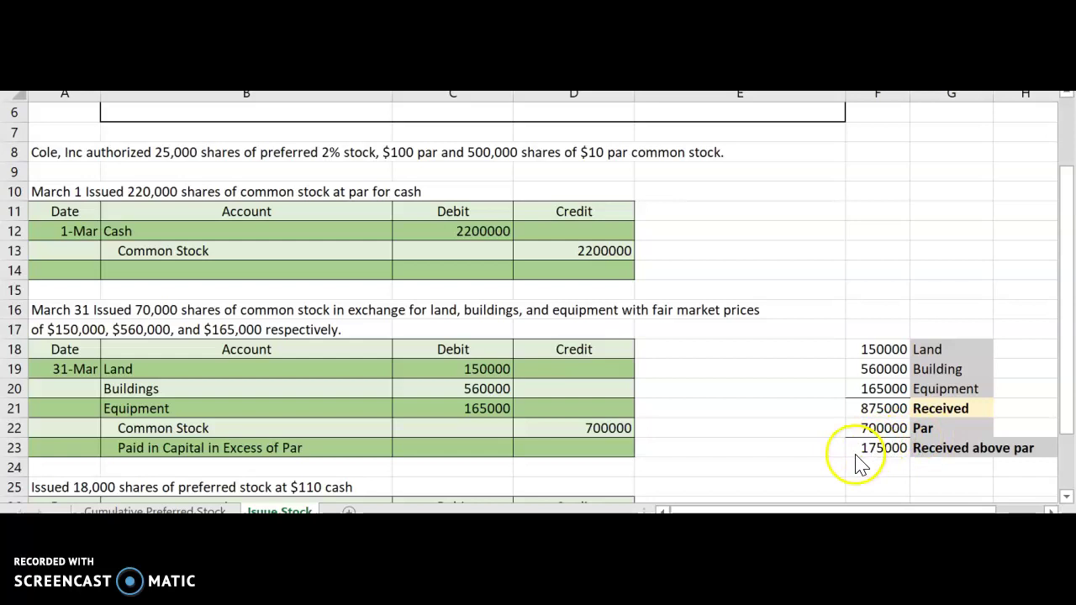
# Step: Credit Paid in Capital in Excess of Par 175000 to balance the March 31 entry
pyautogui.click(596, 448)
pyautogui.write('175000')
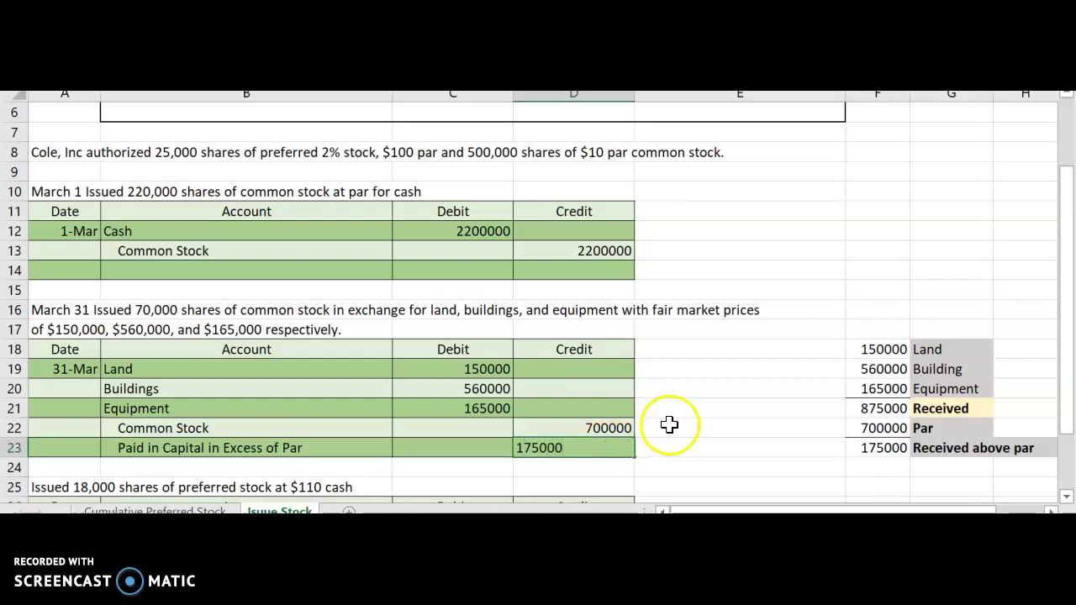
pyautogui.click(673, 409)
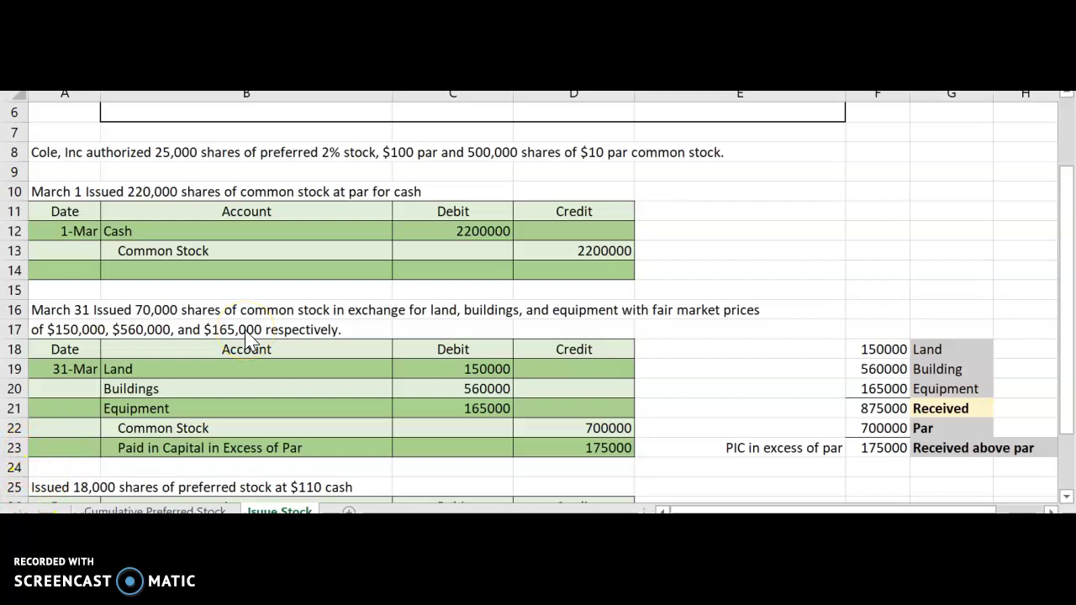
pyautogui.click(246, 369)
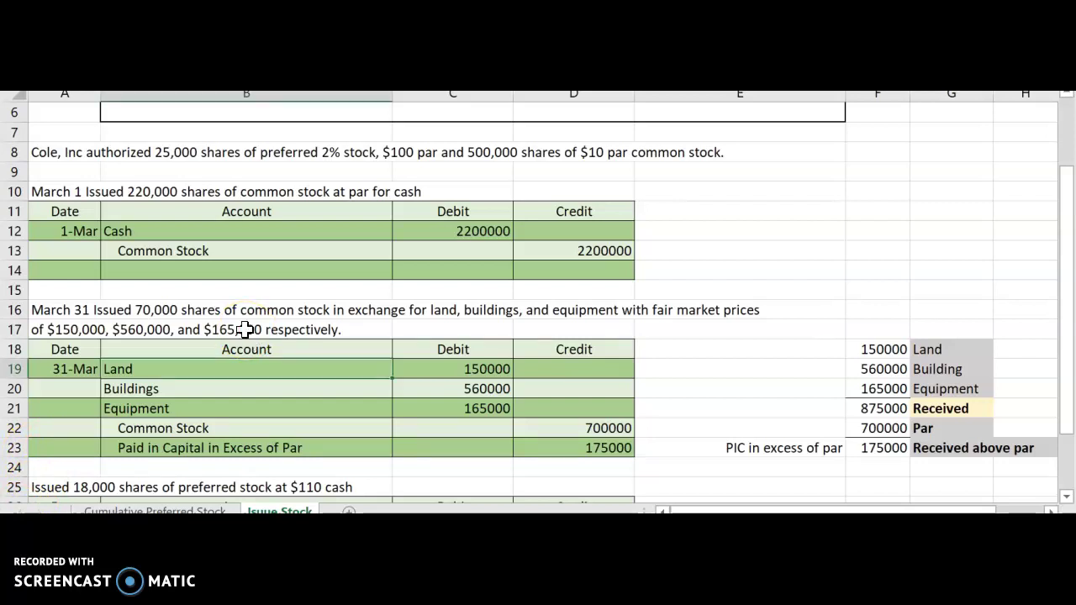